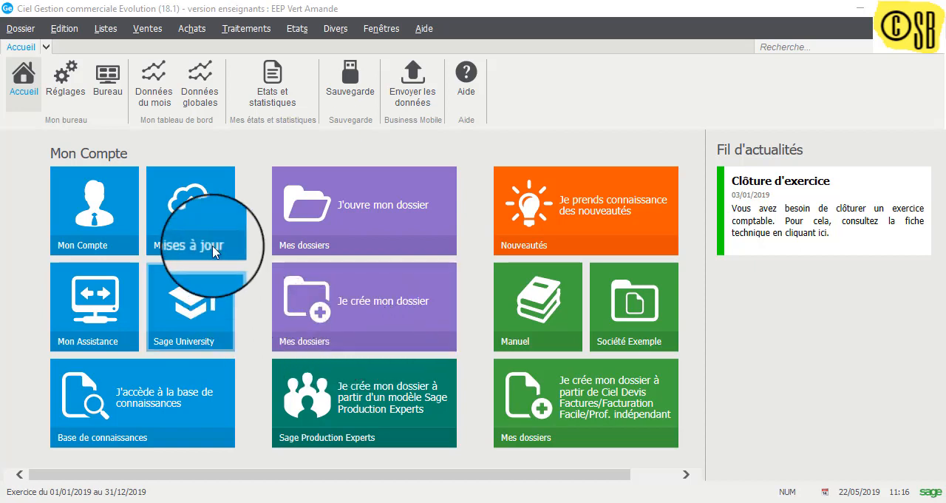
Step: Open the list of customer sales documents and display only the invoices (Factures)
click(147, 30)
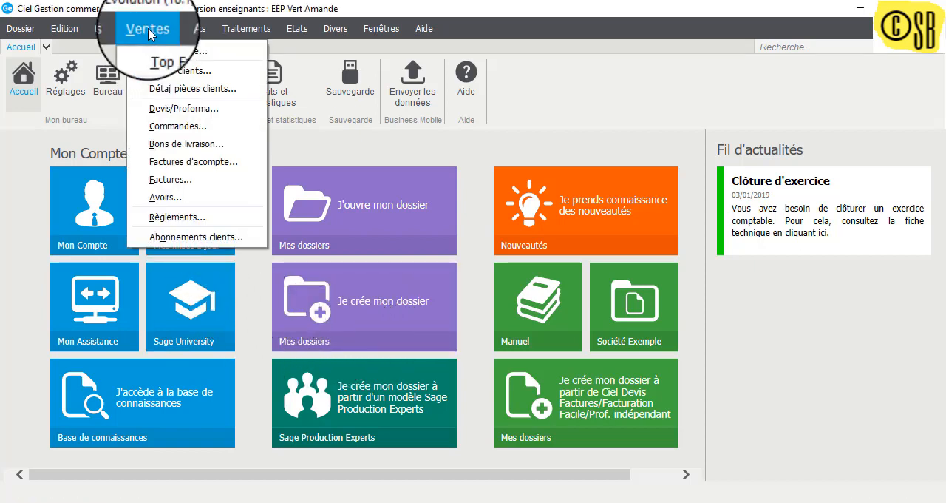
click(159, 74)
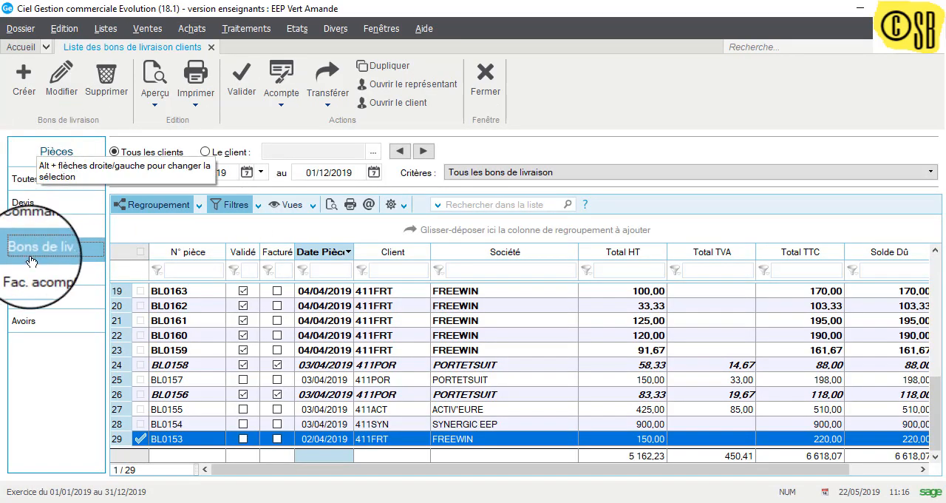
click(28, 305)
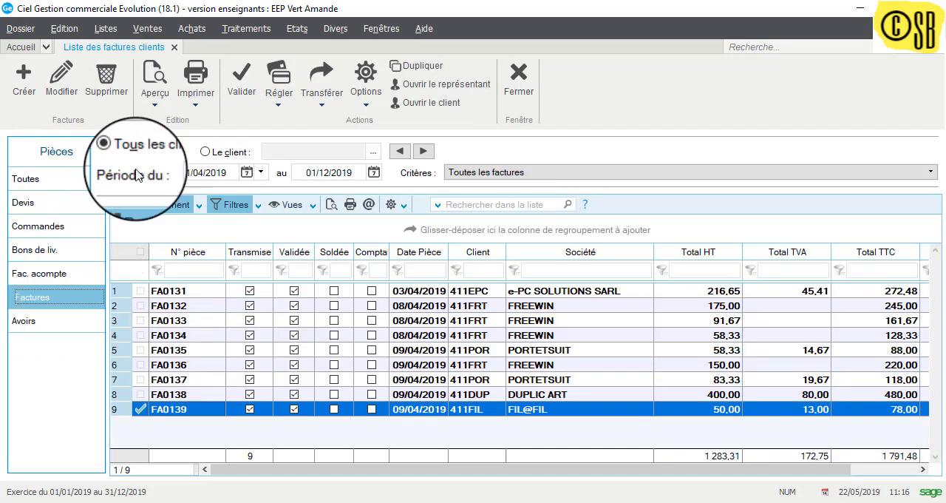
click(153, 32)
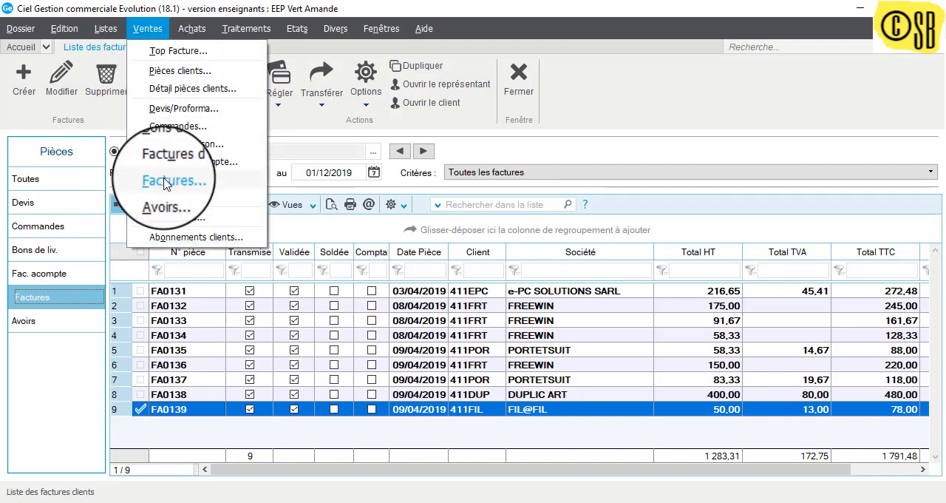
click(64, 371)
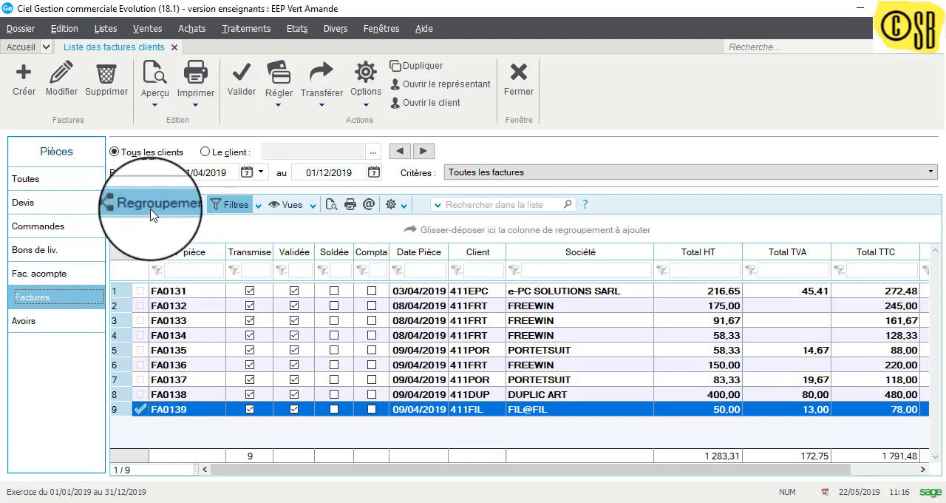
click(25, 84)
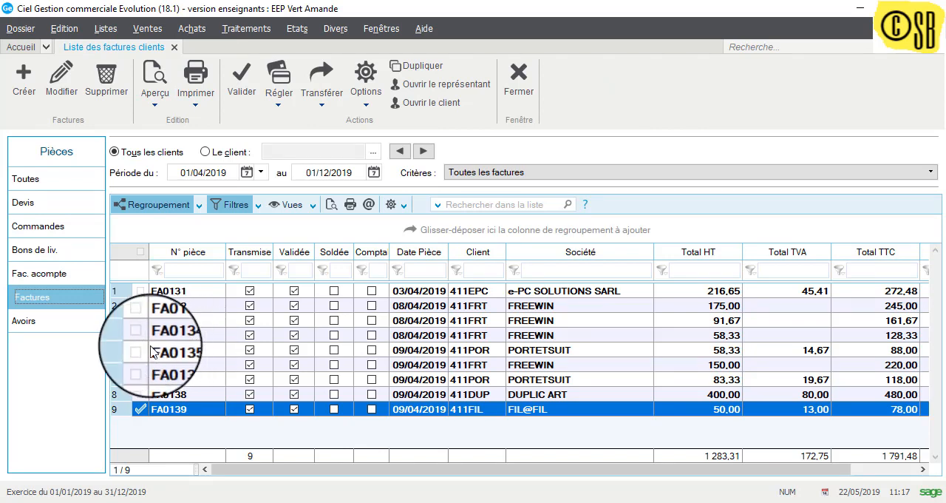
Step: Display the customer delivery notes and sort them by document date with the most recent first
click(33, 257)
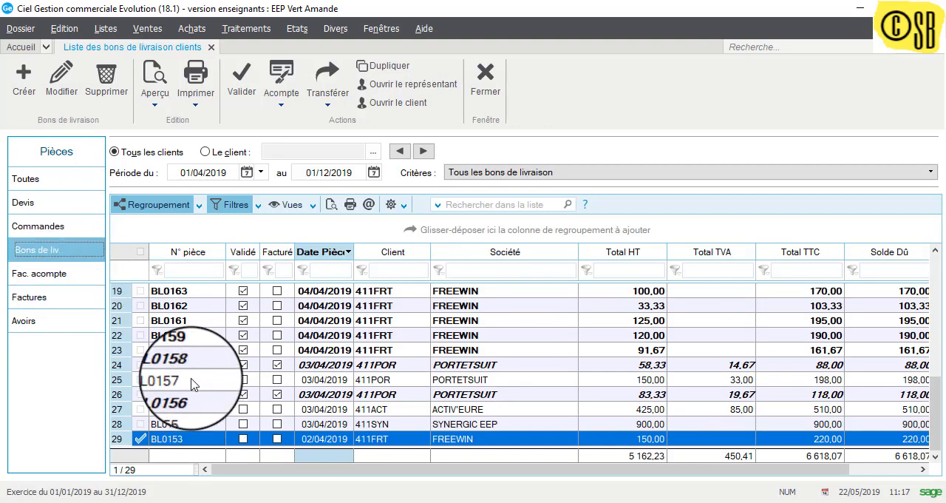
scroll(194, 384, up, 1)
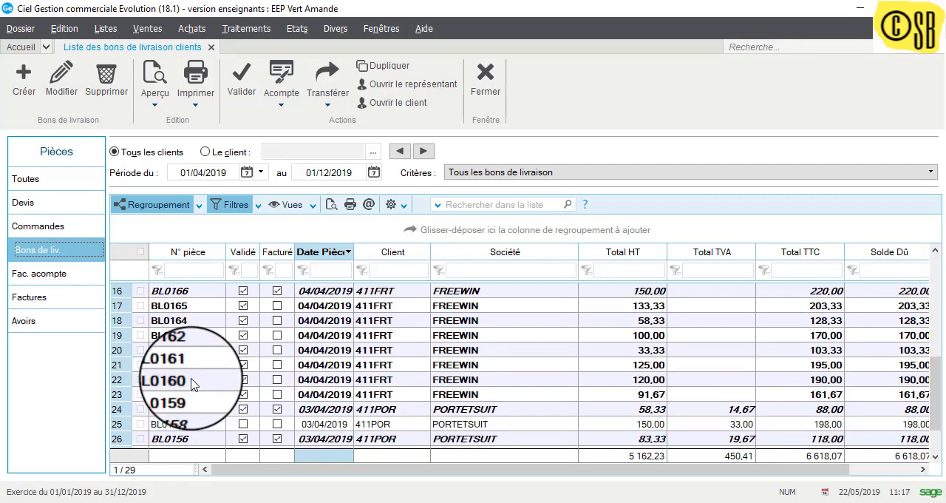
click(323, 254)
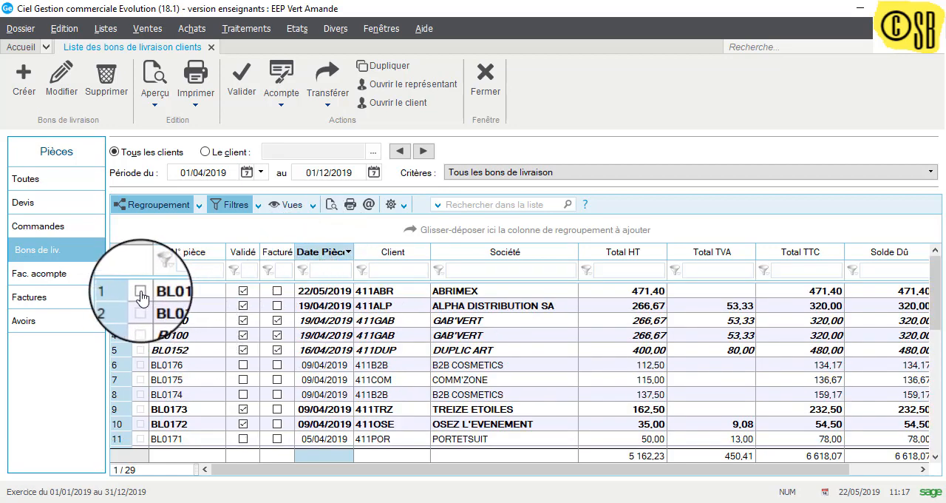
Step: Transfer ABRIMEX delivery note BL0177 into an invoice, leaving all validation, preview, printing and e-mail options unticked
click(140, 293)
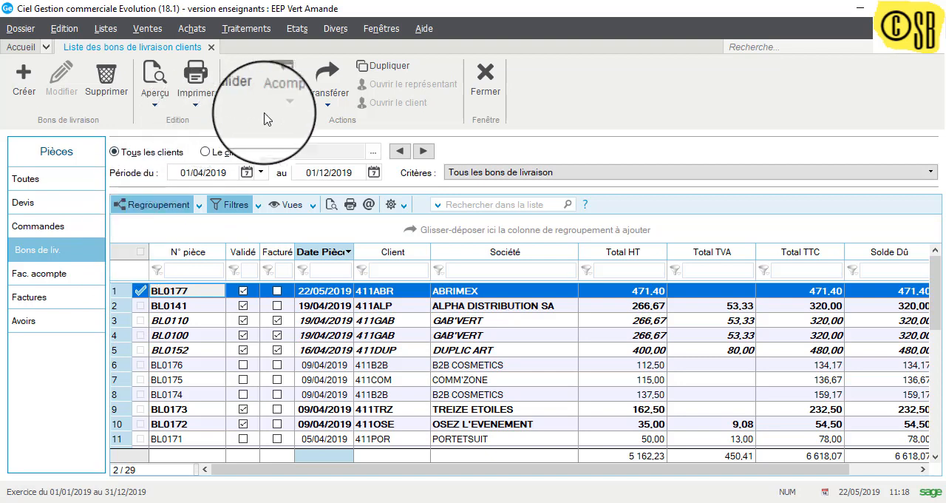
click(326, 107)
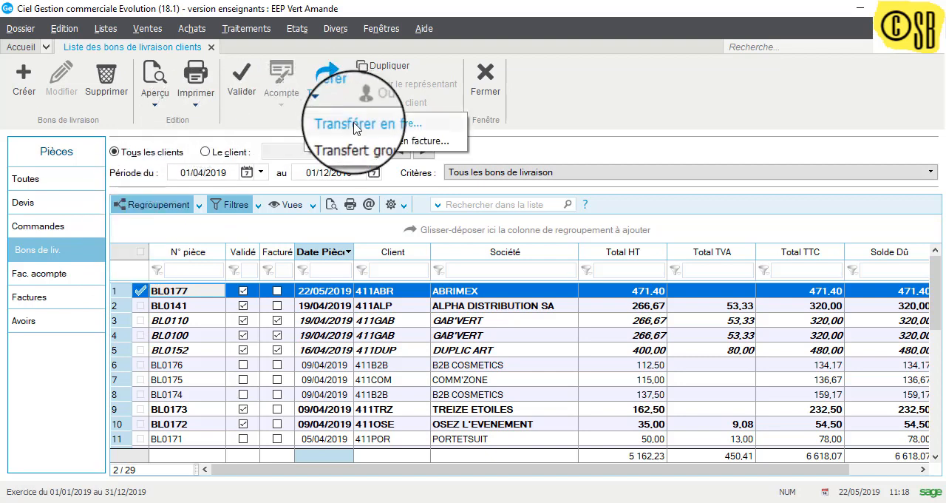
click(356, 129)
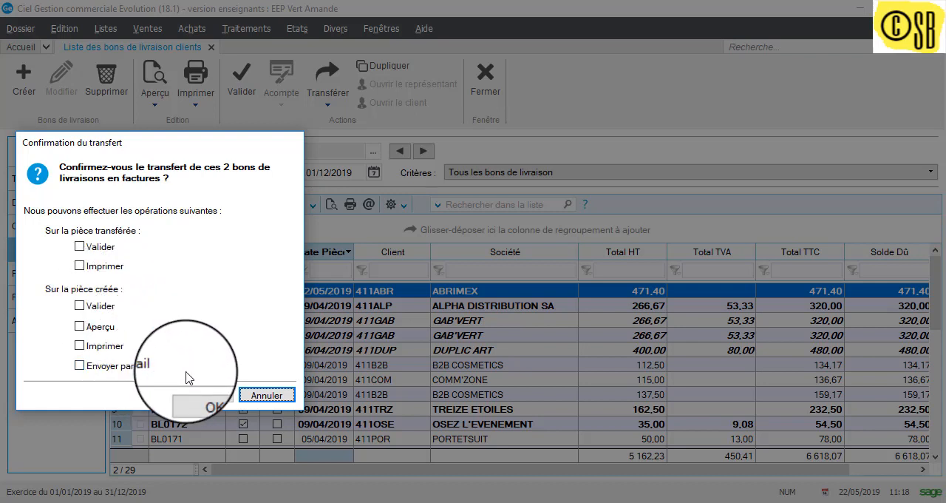
click(217, 398)
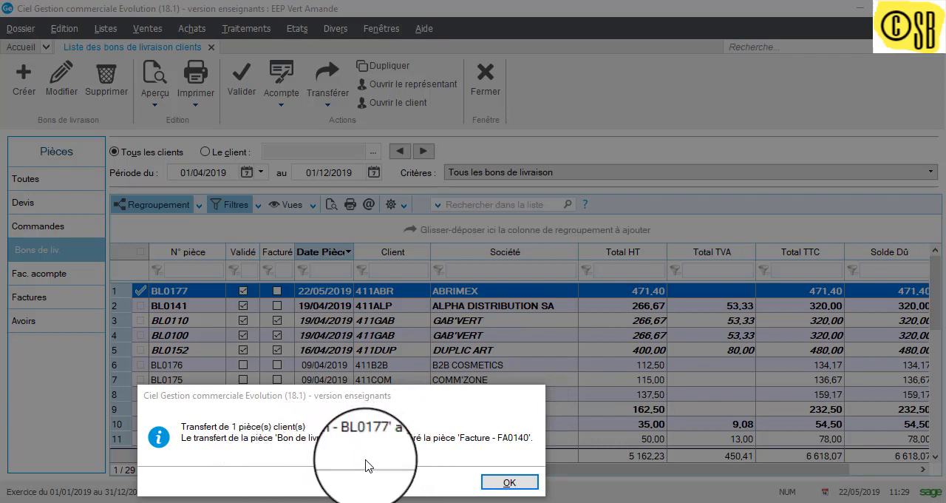
click(509, 481)
Step: Display the customer invoices and sort them by document date with the most recent first
click(33, 296)
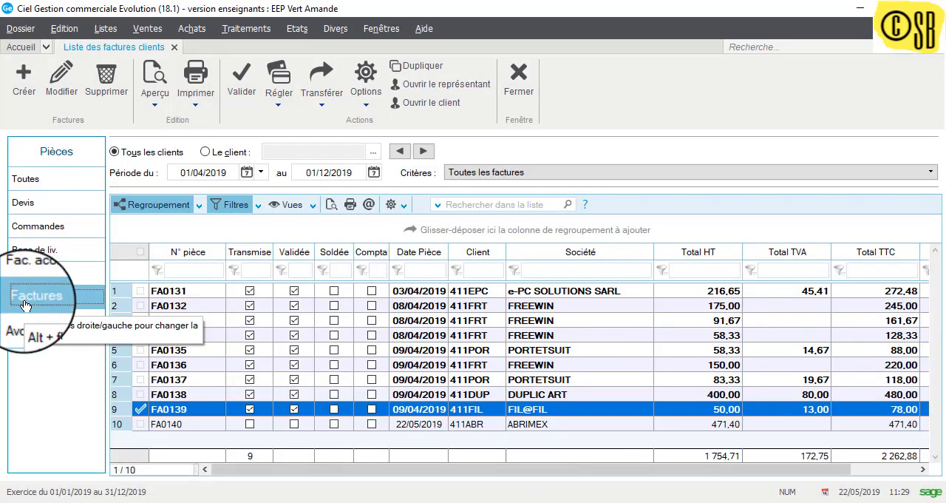
click(141, 408)
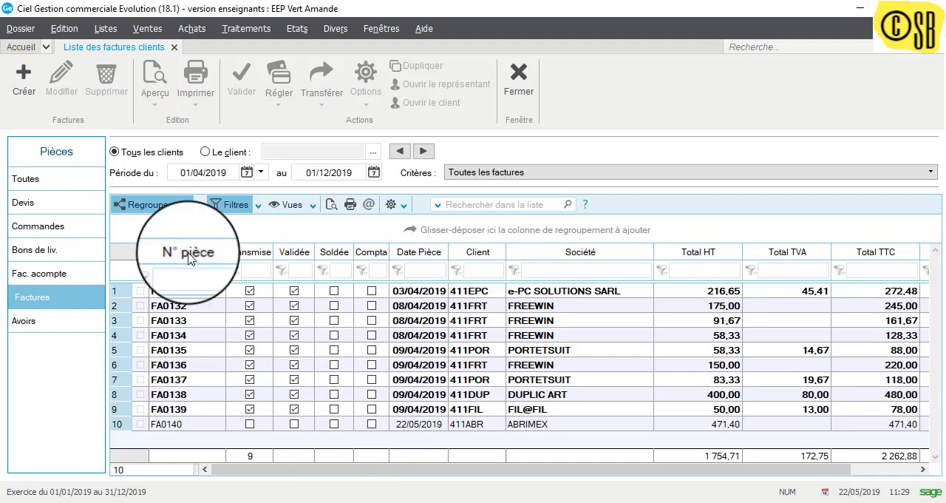
click(417, 254)
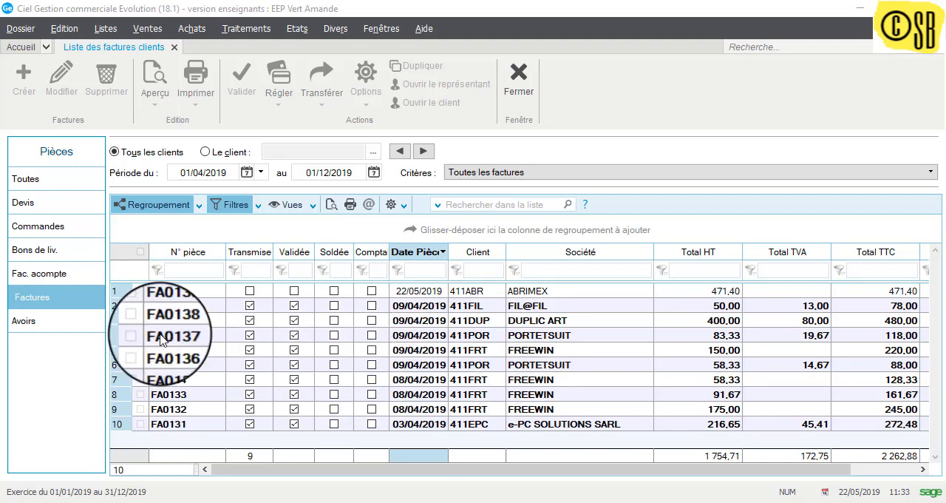
Step: Preview ABRIMEX invoice FA0140, read through its whole page, and close the preview
click(139, 291)
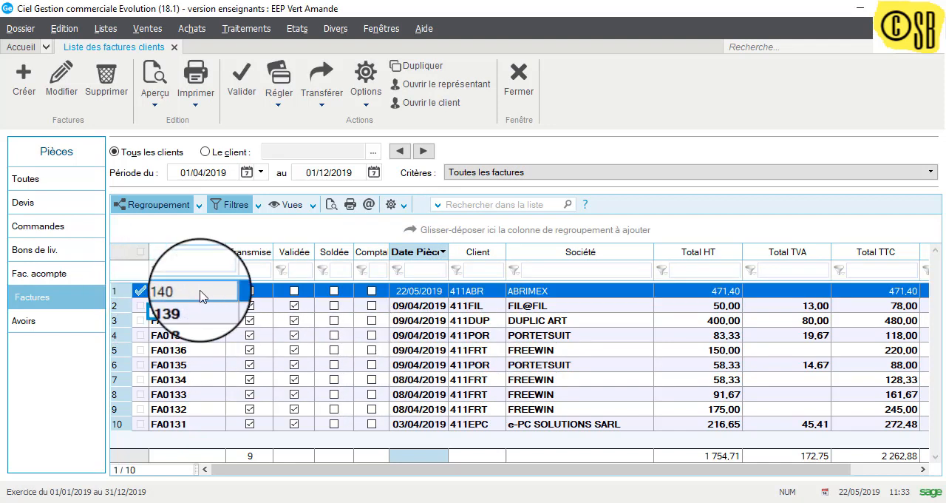
click(156, 106)
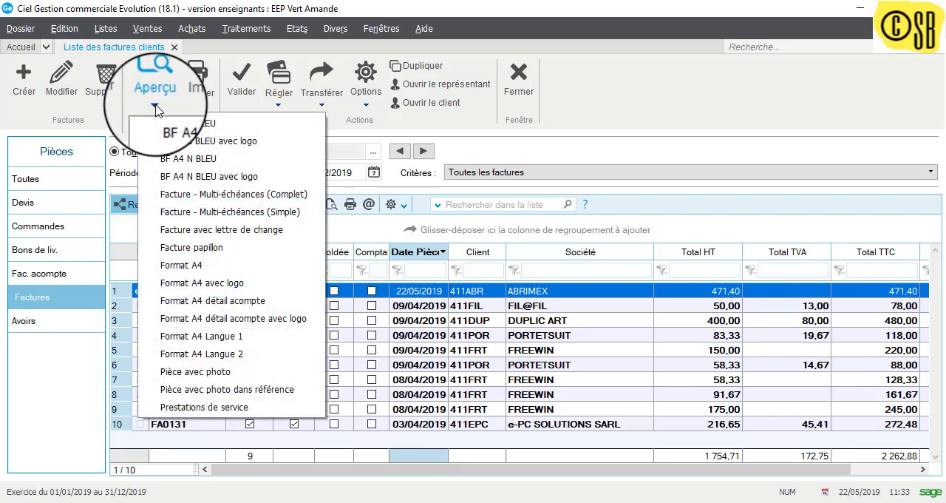
click(156, 92)
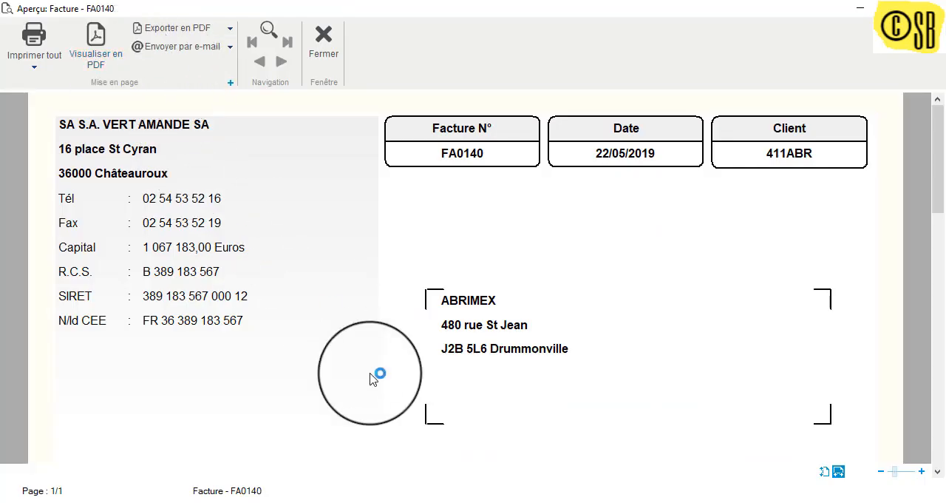
scroll(403, 391, down, 10)
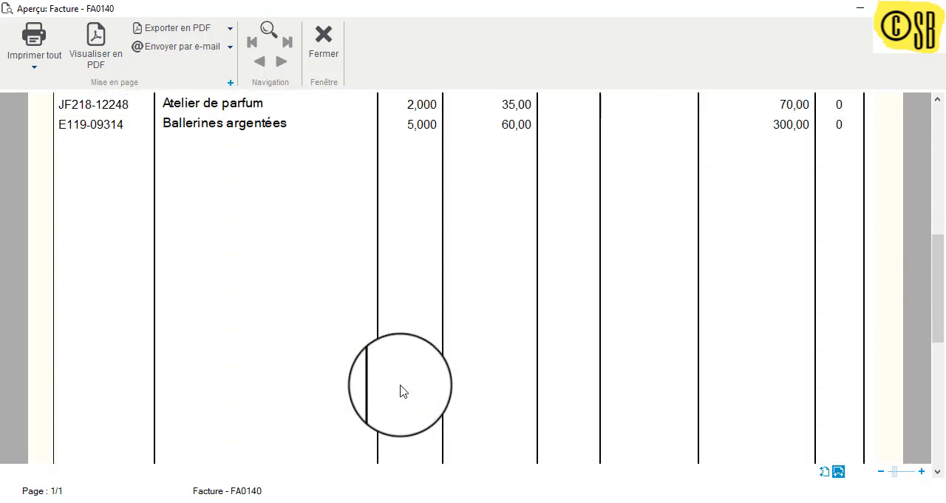
scroll(403, 391, down, 3)
scroll(403, 390, up, 13)
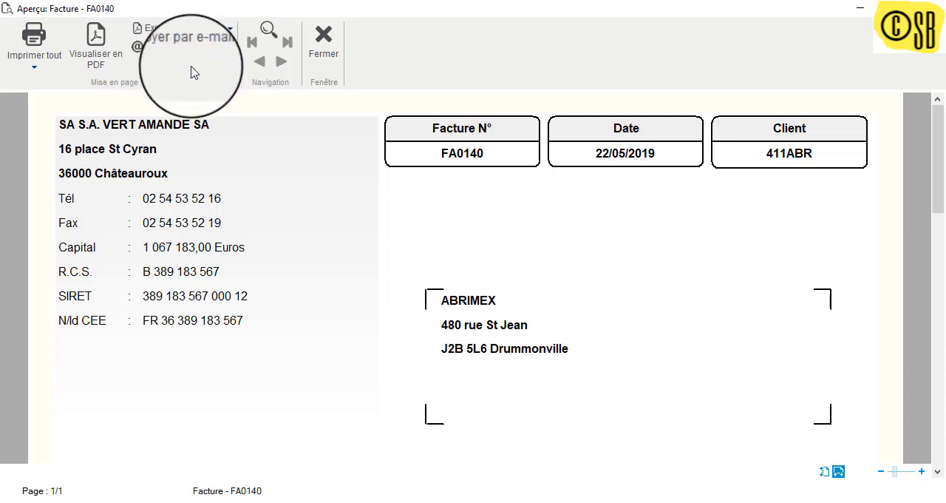
click(325, 46)
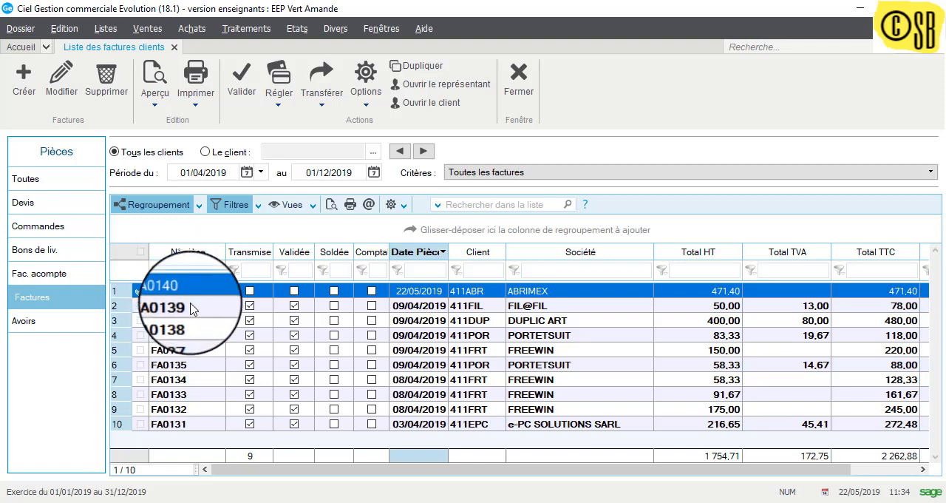
Step: Validate ABRIMEX invoice FA0140, continuing past the credit limit alert
click(138, 293)
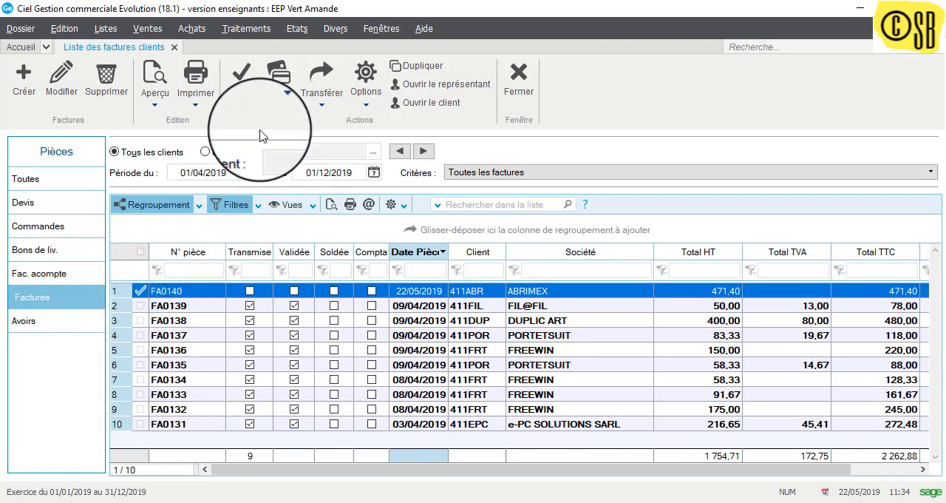
click(242, 85)
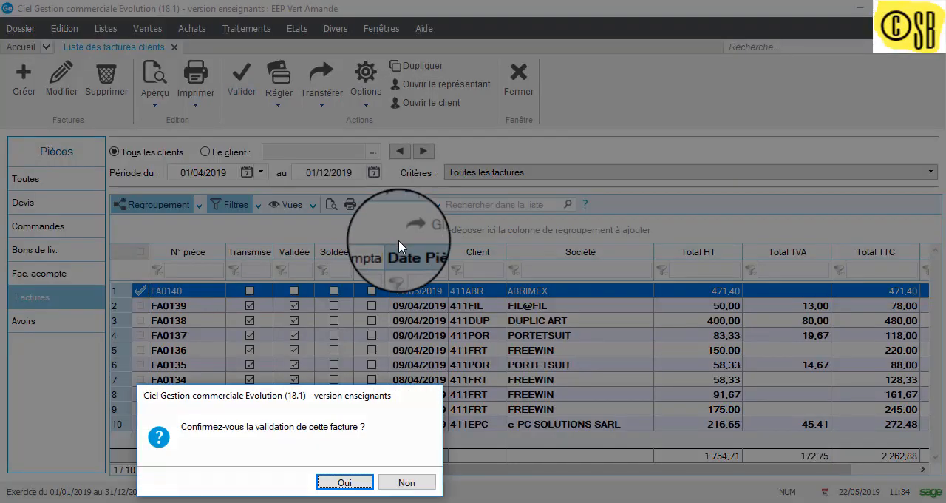
click(351, 485)
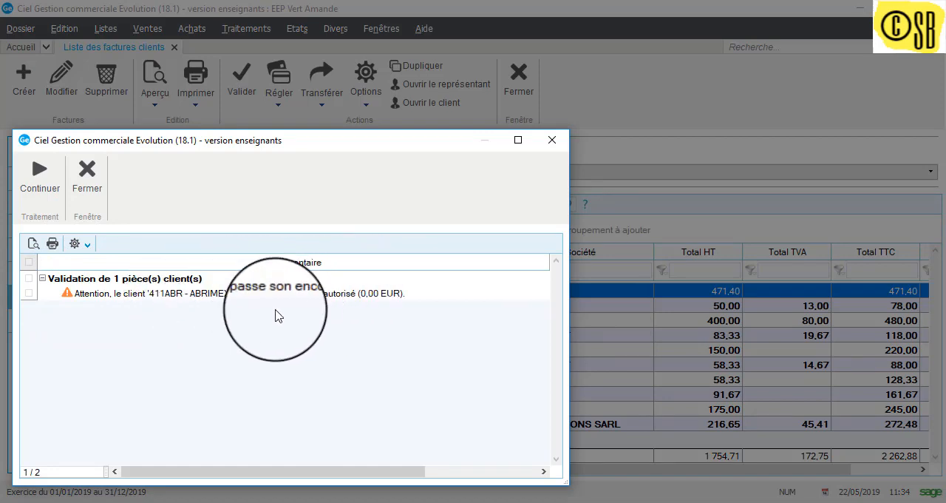
click(43, 185)
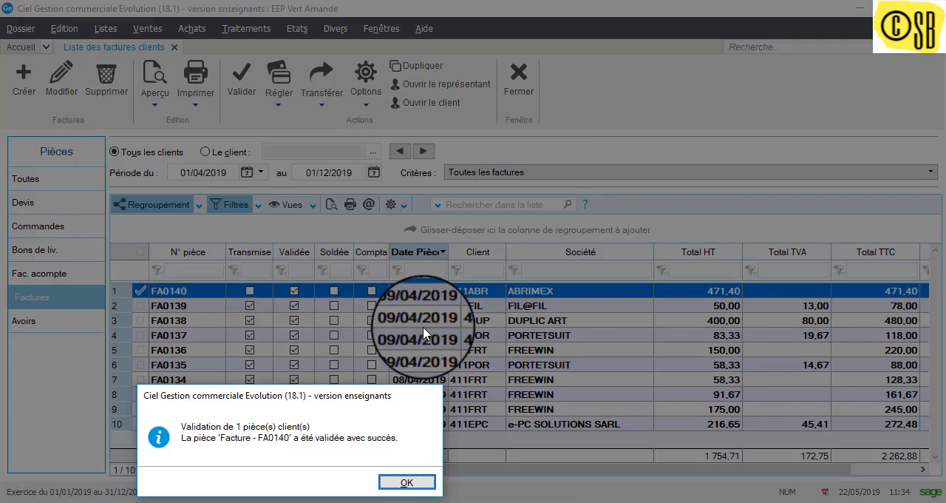
click(401, 481)
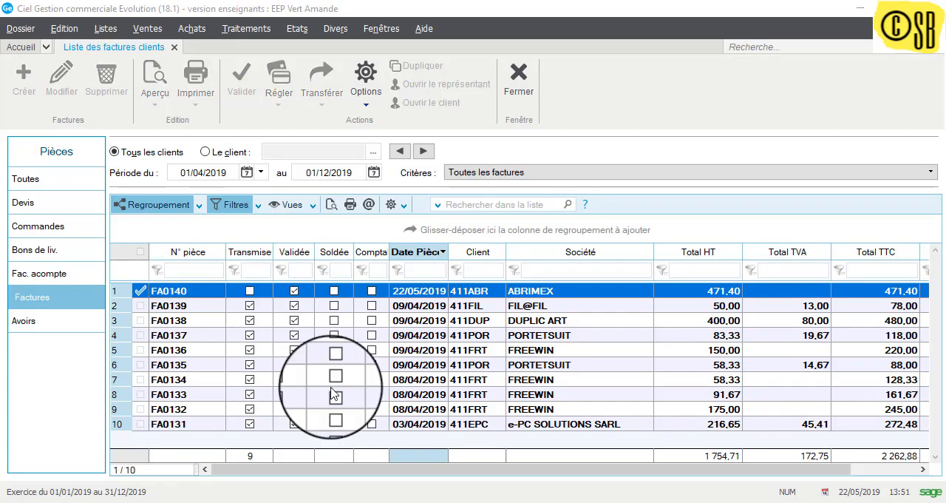
Step: Record a settlement of 471,40 for invoice FA0140 with the proposed VIR30 payment method and the date 22/05/2019
click(139, 292)
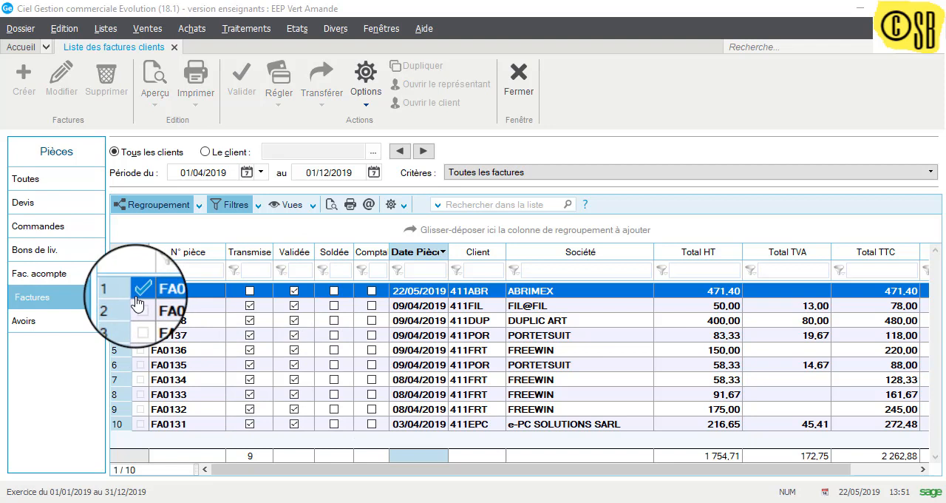
click(274, 109)
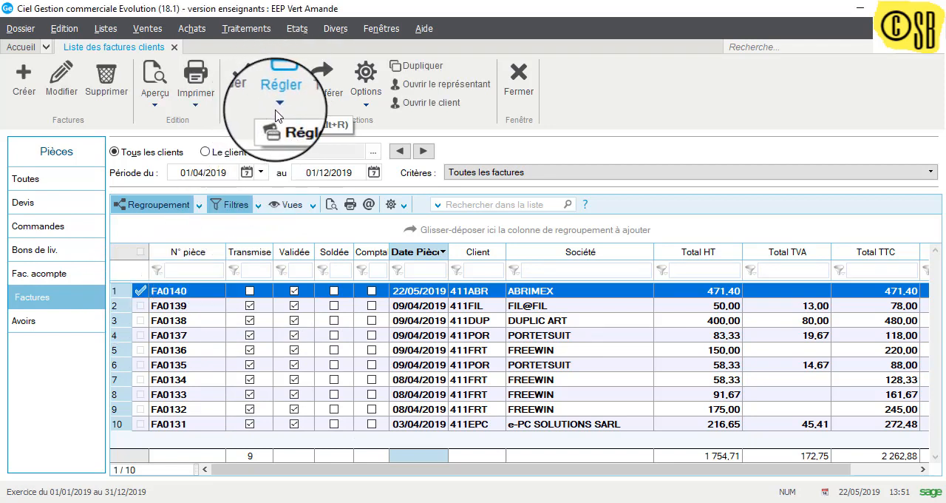
click(279, 108)
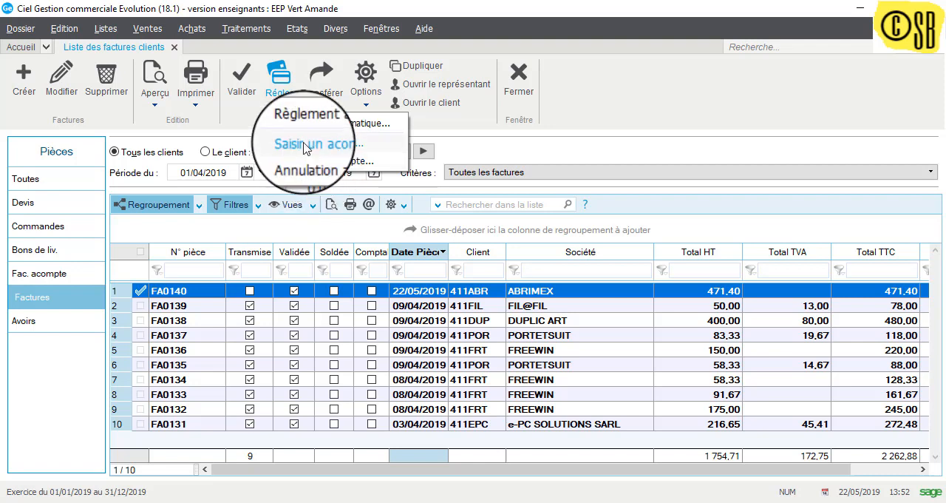
click(281, 82)
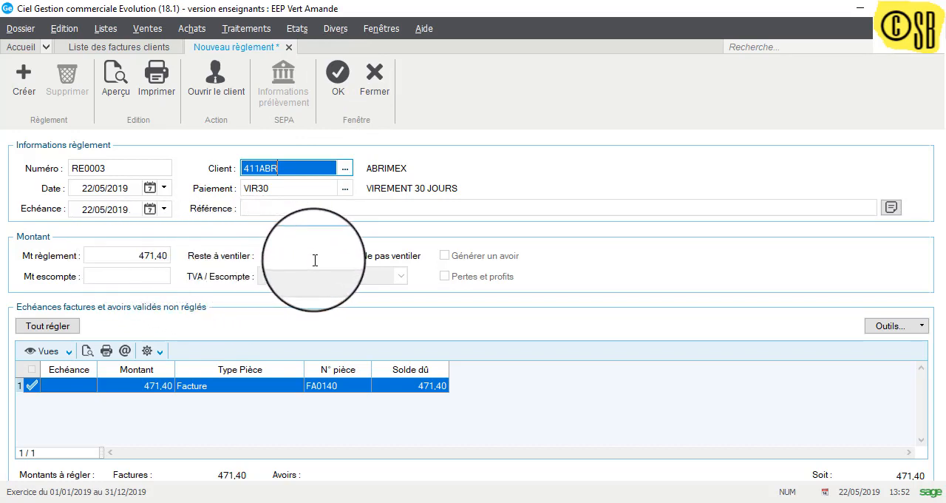
click(337, 72)
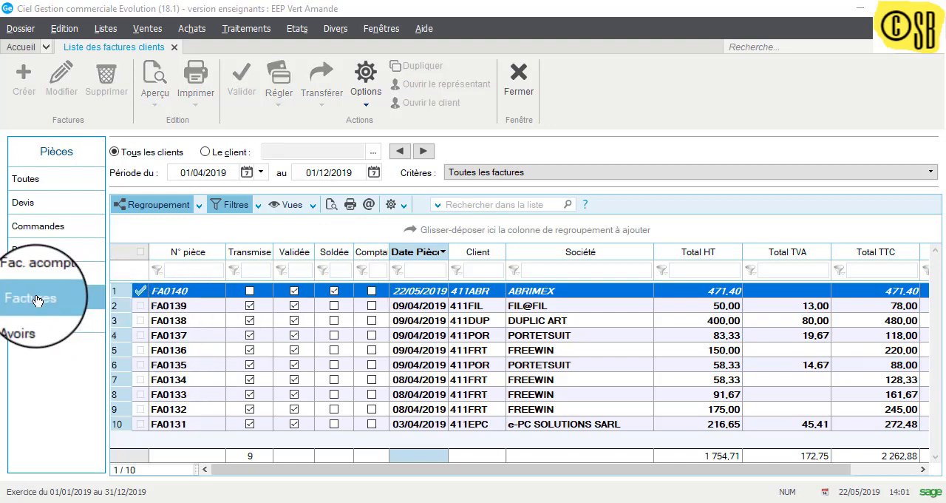
Step: Review the customer lists of orders, quotes, invoices and delivery notes to check the status of the transferred documents
click(37, 249)
click(45, 234)
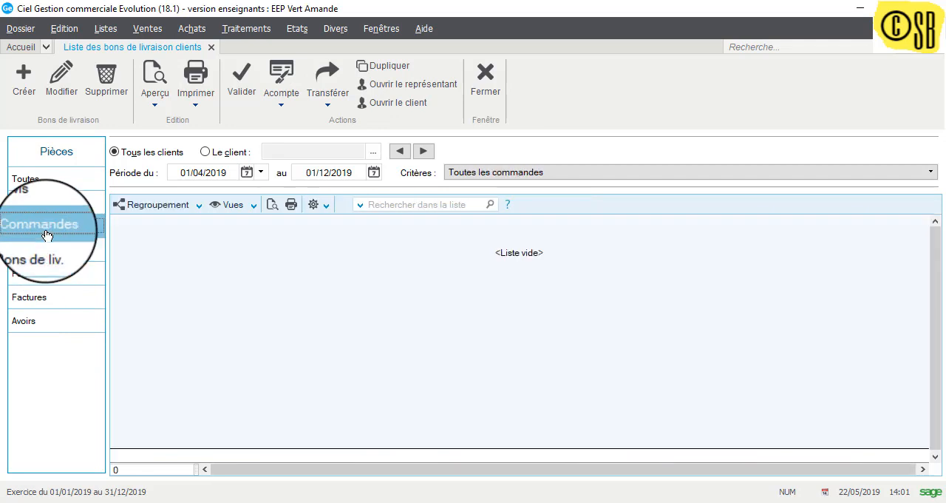
click(41, 203)
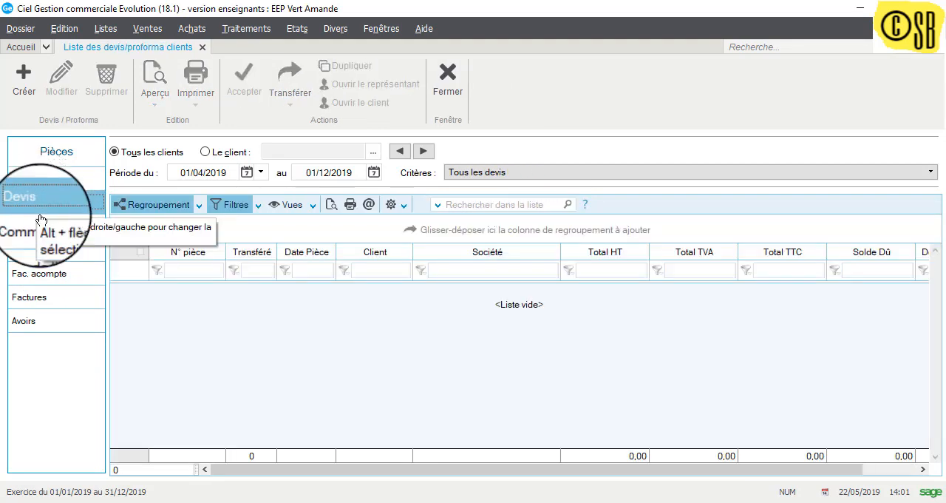
click(28, 297)
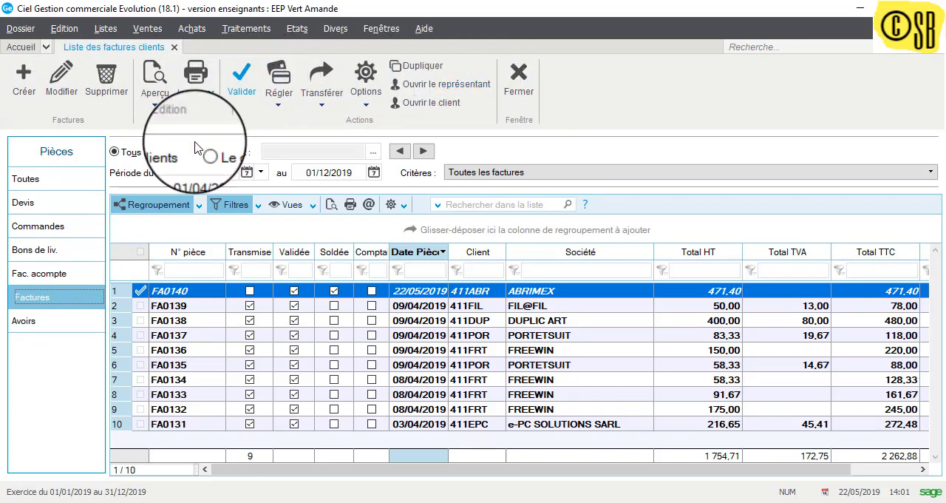
click(37, 251)
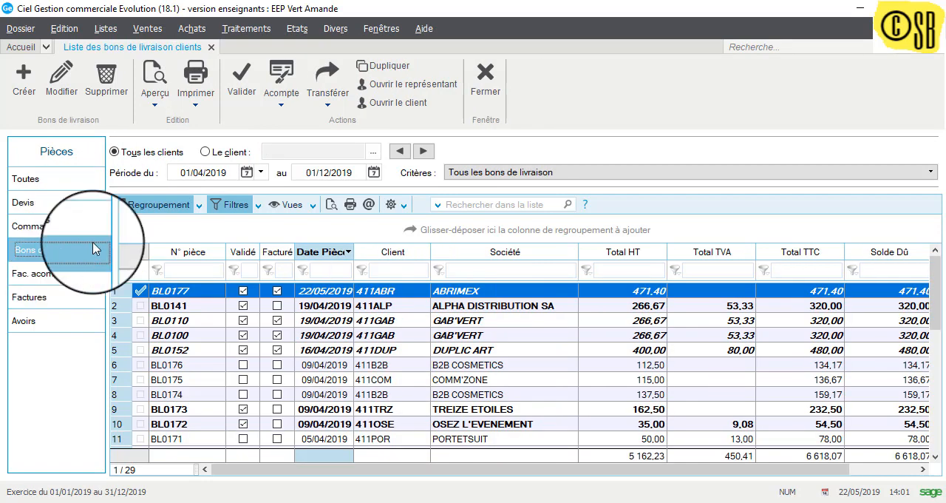